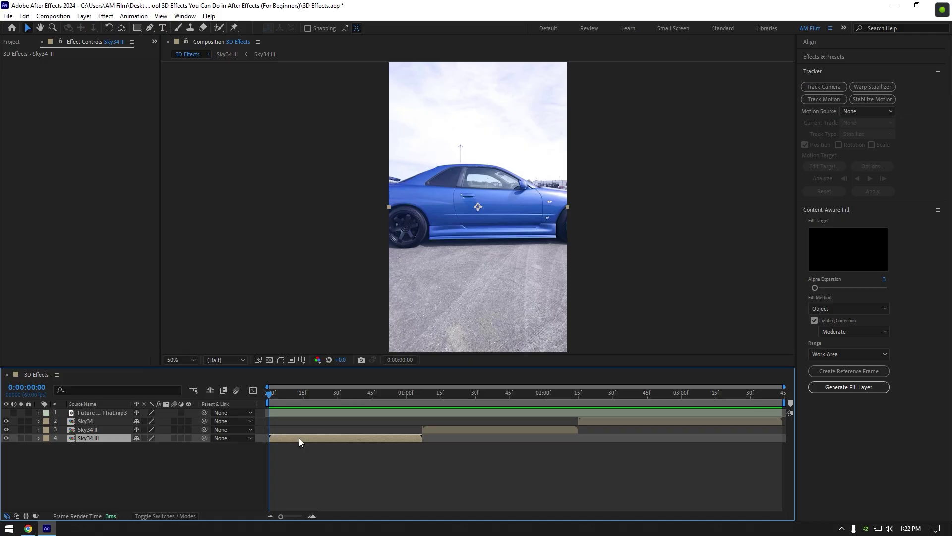
Step: Run the 3D Camera Tracker on the Sky34 III clip with Detailed Analysis enabled
{"action": "left_click", "coordinate": [824, 87]}
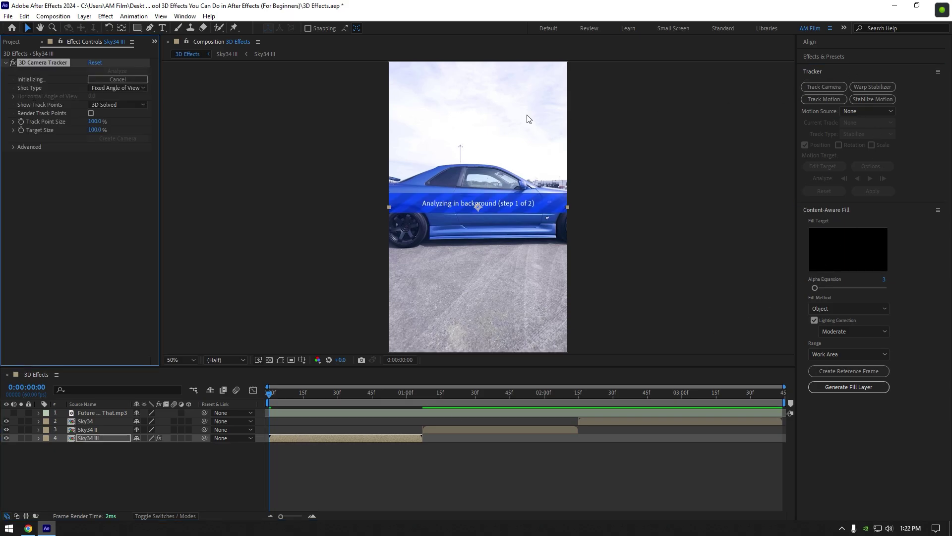
{"action": "left_click", "coordinate": [13, 147]}
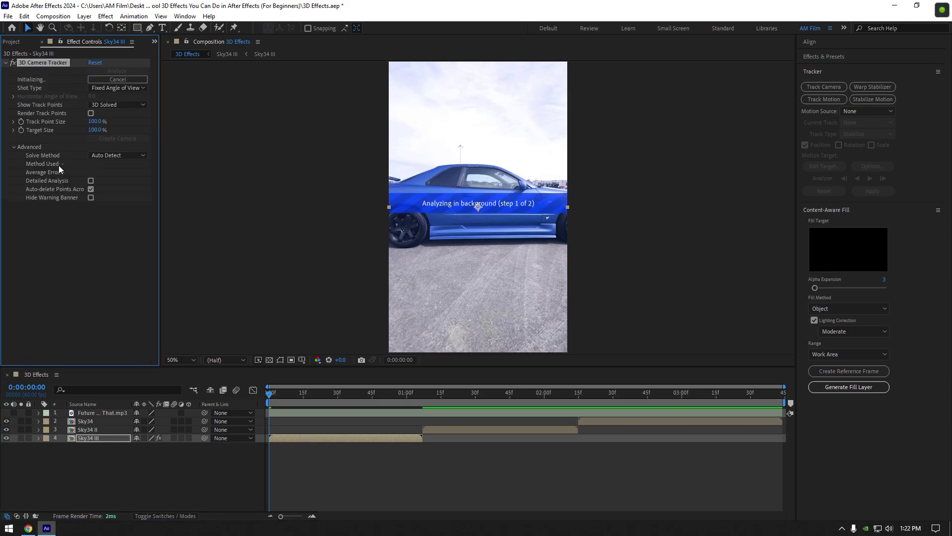
{"action": "left_click", "coordinate": [90, 181]}
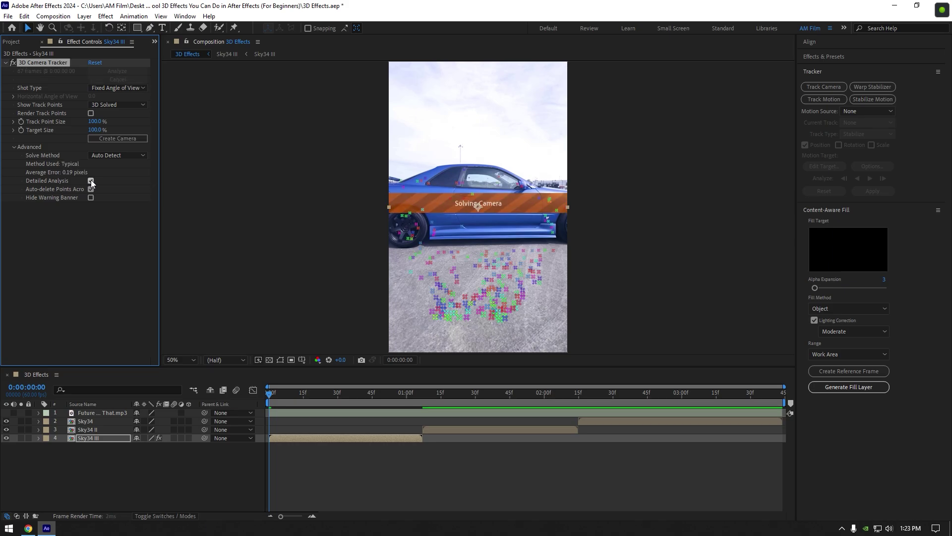
Step: At 0:00:00:49, select the track points on the car's side and create a solid and camera from them
{"action": "left_click_drag", "start_coordinate": [270, 395], "coordinate": [381, 397]}
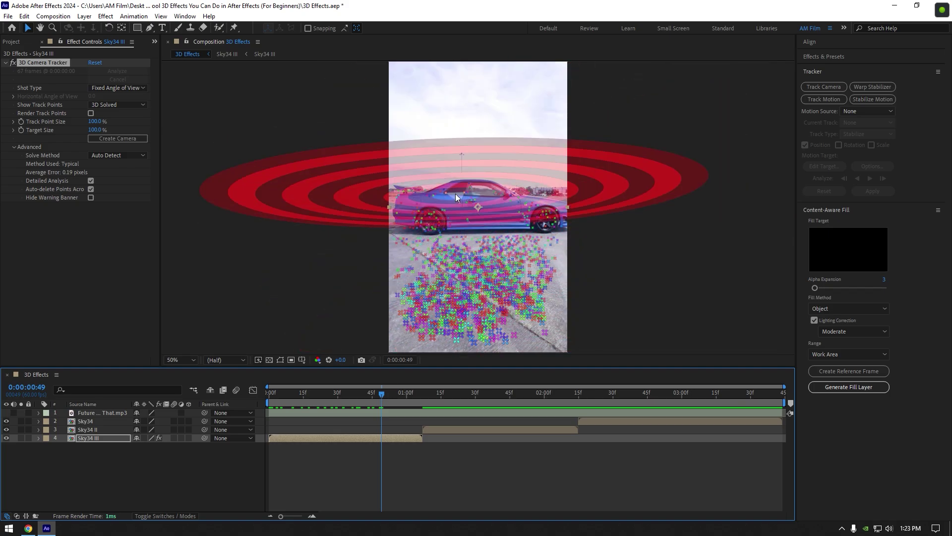
{"action": "mouse_move", "coordinate": [455, 193]}
{"action": "left_mouse_down"}
{"action": "mouse_move", "coordinate": [544, 209]}
{"action": "mouse_move", "coordinate": [486, 218]}
{"action": "left_mouse_up"}
{"action": "right_click", "coordinate": [456, 197]}
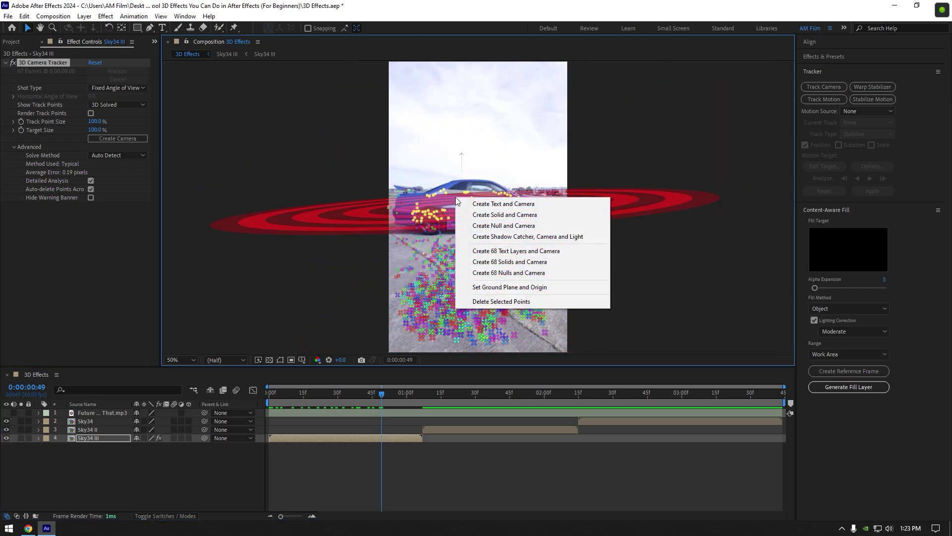
{"action": "left_click", "coordinate": [499, 216]}
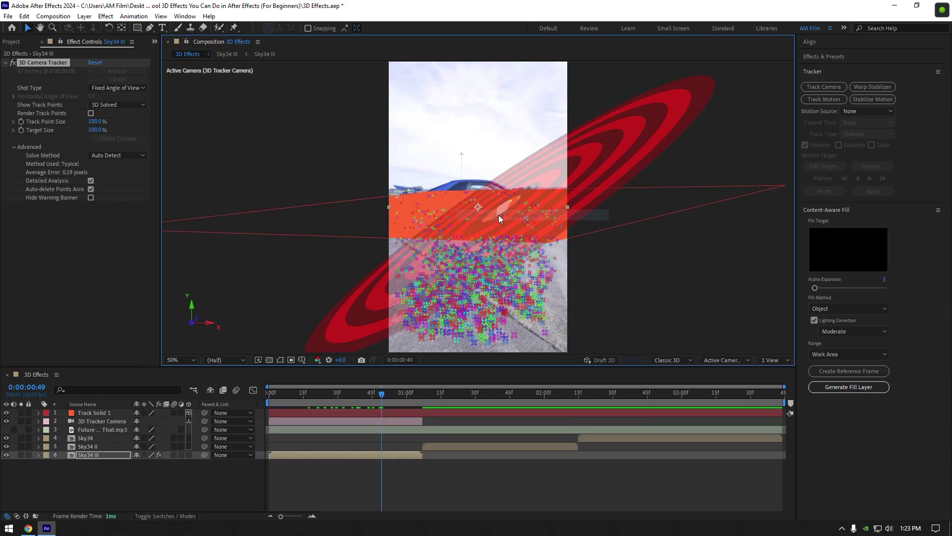
Step: Move Track Solid 1 and 3D Tracker Camera directly above the Sky34 III layer
{"action": "left_click", "coordinate": [97, 415]}
{"action": "left_click", "coordinate": [87, 420], "text": "shift"}
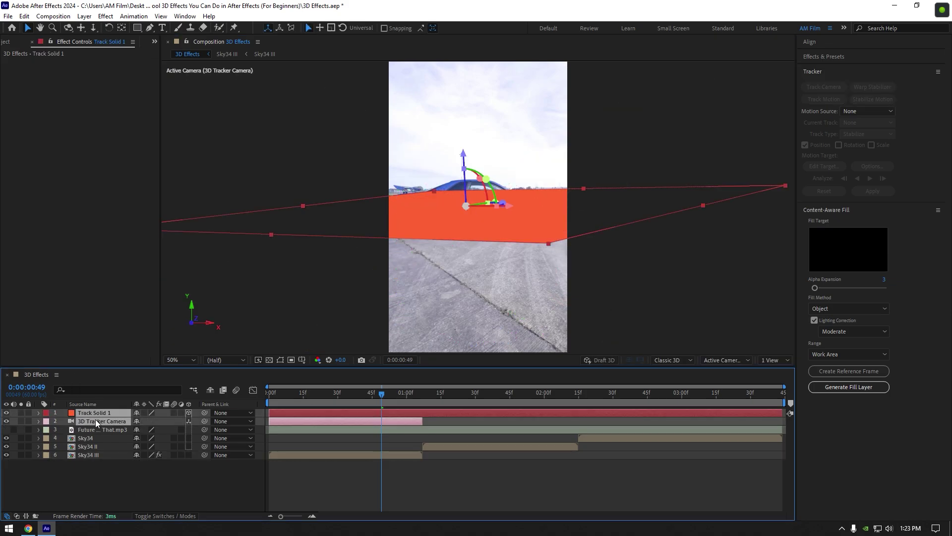
{"action": "left_click_drag", "start_coordinate": [96, 455], "coordinate": [94, 452]}
{"action": "left_click", "coordinate": [100, 454]}
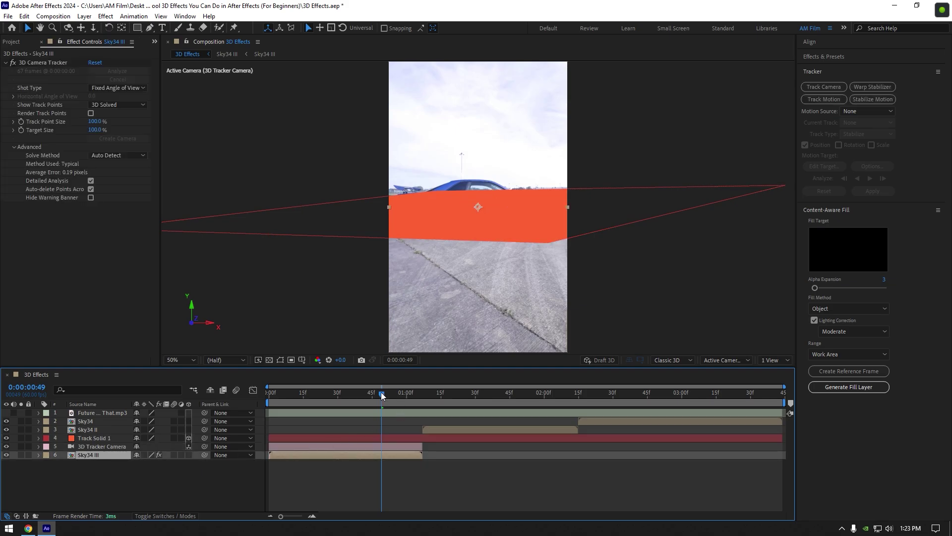
Step: Trim Track Solid 1 to end with the Sky34 III clip and hide the solid
{"action": "left_click_drag", "start_coordinate": [381, 392], "coordinate": [263, 395]}
{"action": "left_click", "coordinate": [433, 436]}
{"action": "key", "text": "ctrl+shift+d"}
{"action": "key", "text": "Delete"}
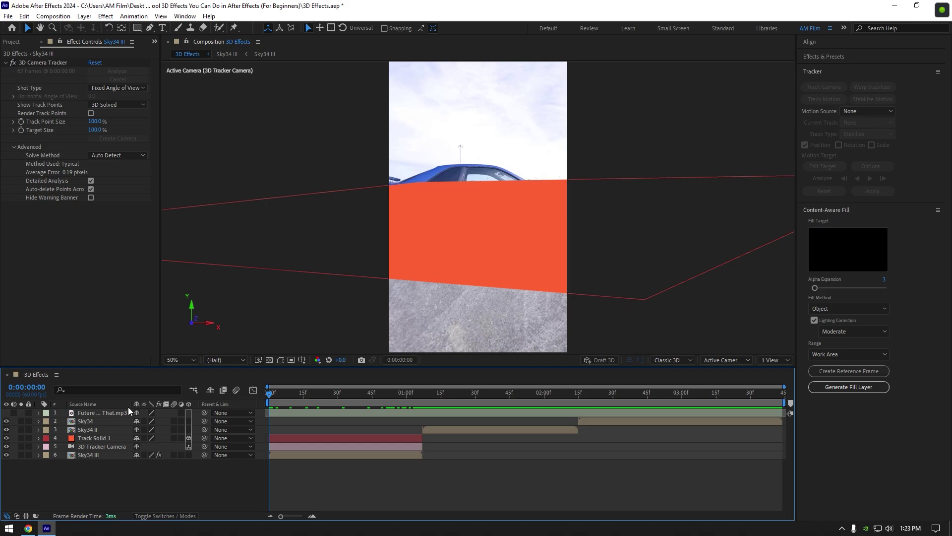
{"action": "left_click", "coordinate": [6, 438]}
{"action": "left_click", "coordinate": [87, 455]}
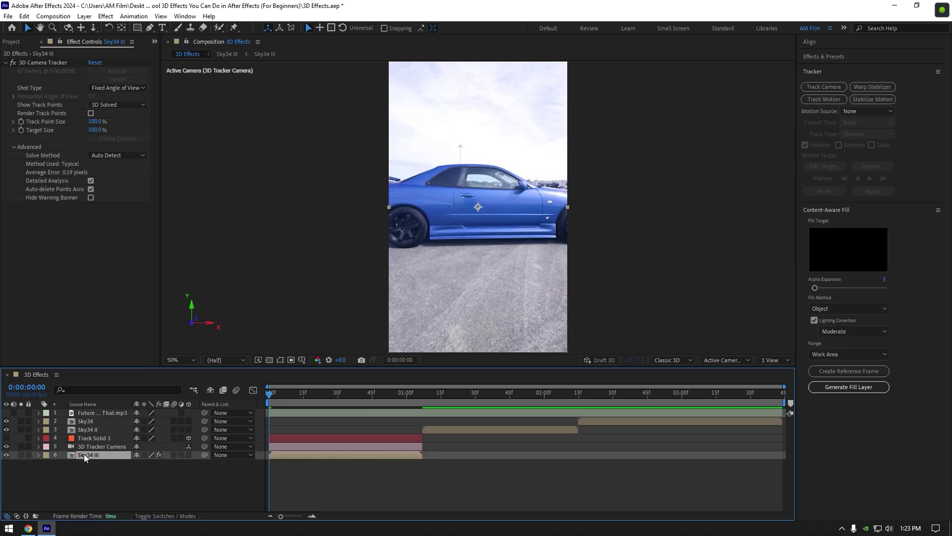
Step: Add Looping Magic Ball.mov above Track Solid 1 and trim it to end with the Sky34 III clip
{"action": "left_click", "coordinate": [11, 42]}
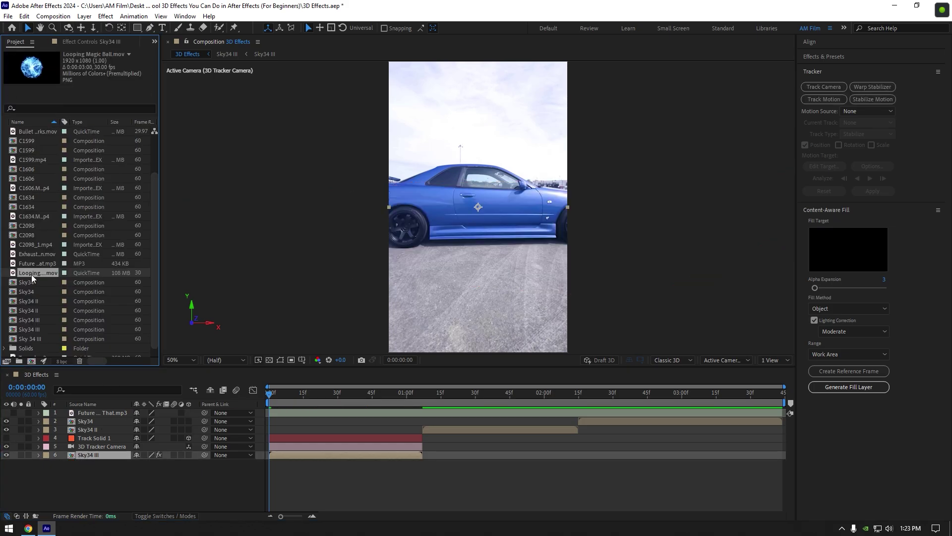
{"action": "left_click_drag", "start_coordinate": [32, 278], "coordinate": [105, 437]}
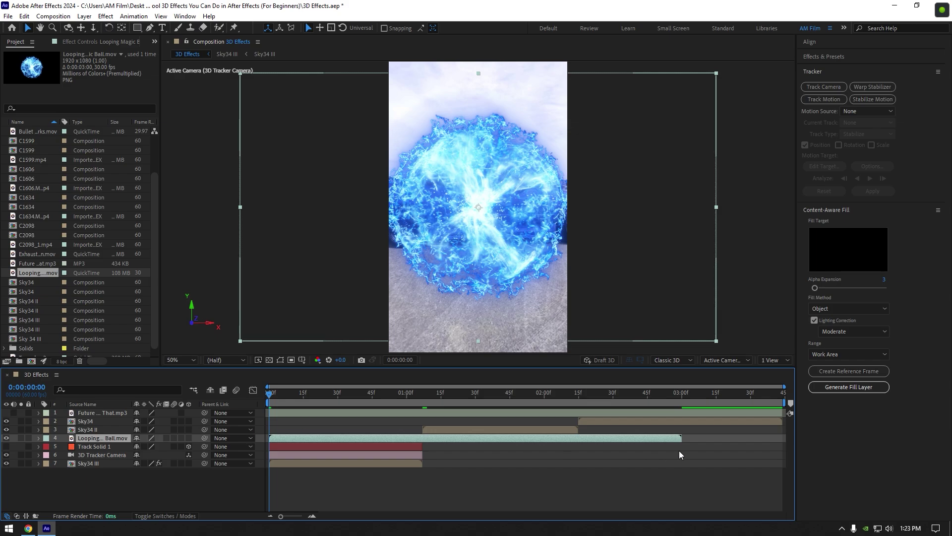
{"action": "left_click_drag", "start_coordinate": [683, 437], "coordinate": [423, 438]}
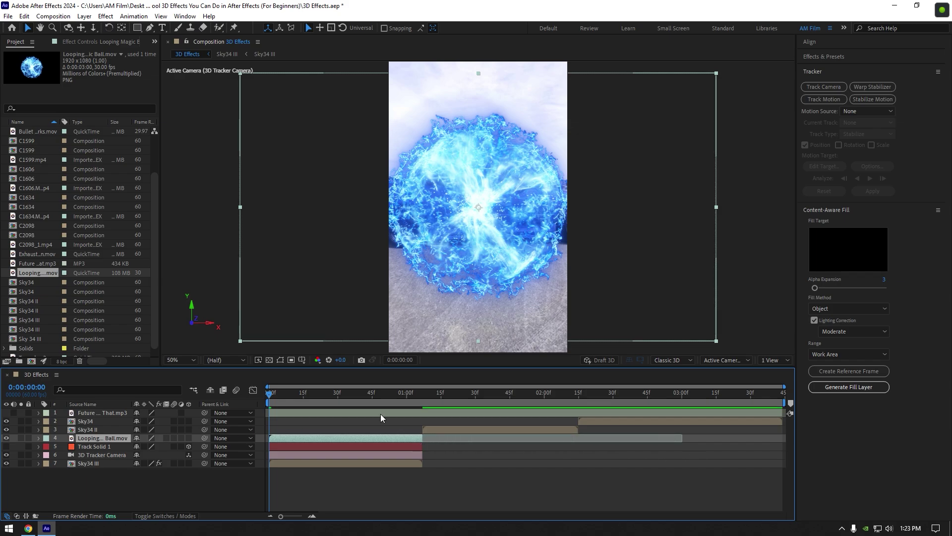
Step: Parent the magic ball layer to Track Solid 1 and make it a 3D layer
{"action": "left_click", "coordinate": [377, 394]}
{"action": "left_click_drag", "start_coordinate": [335, 399], "coordinate": [216, 392]}
{"action": "left_click_drag", "start_coordinate": [203, 437], "coordinate": [99, 446]}
{"action": "left_click", "coordinate": [189, 438]}
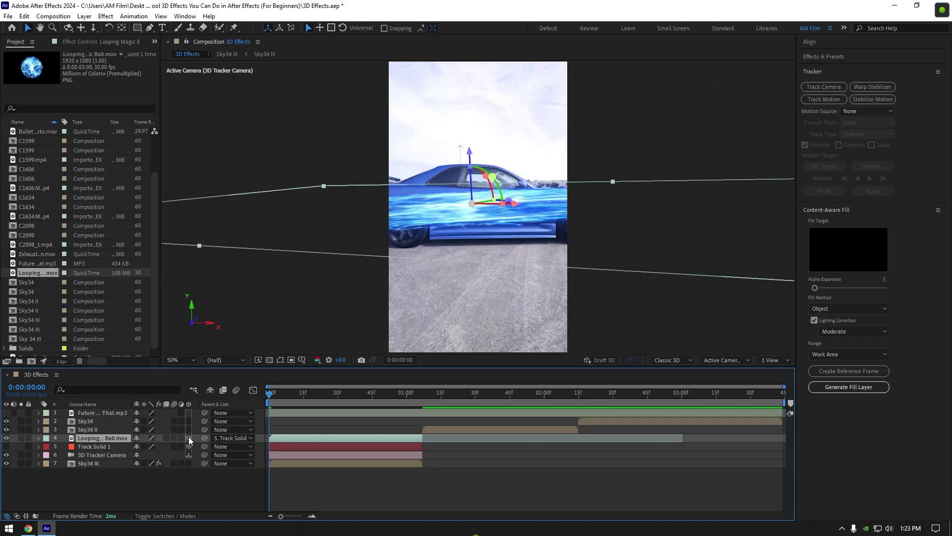
Step: Scale the magic ball to 15%, rotate it to face the camera, and position it in the sky above the car
{"action": "key", "text": "s"}
{"action": "left_click_drag", "start_coordinate": [140, 445], "coordinate": [107, 446]}
{"action": "left_click_drag", "start_coordinate": [491, 177], "coordinate": [517, 208]}
{"action": "left_click_drag", "start_coordinate": [147, 446], "coordinate": [140, 446]}
{"action": "left_click_drag", "start_coordinate": [474, 252], "coordinate": [480, 179]}
{"action": "left_click", "coordinate": [193, 484]}
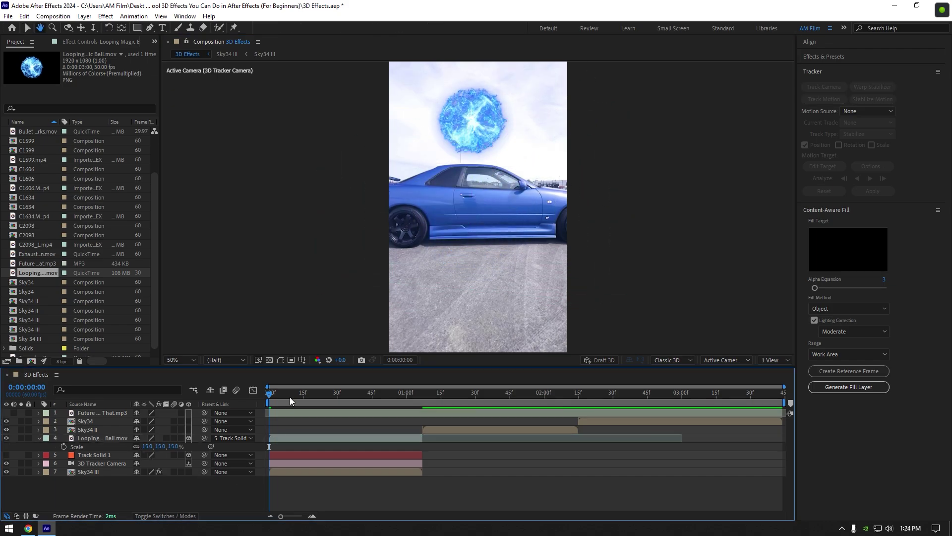
{"action": "left_click_drag", "start_coordinate": [289, 397], "coordinate": [206, 411]}
Step: Apply the Deep Glow effect to the magic ball layer and lower its exposure
{"action": "left_click", "coordinate": [276, 442]}
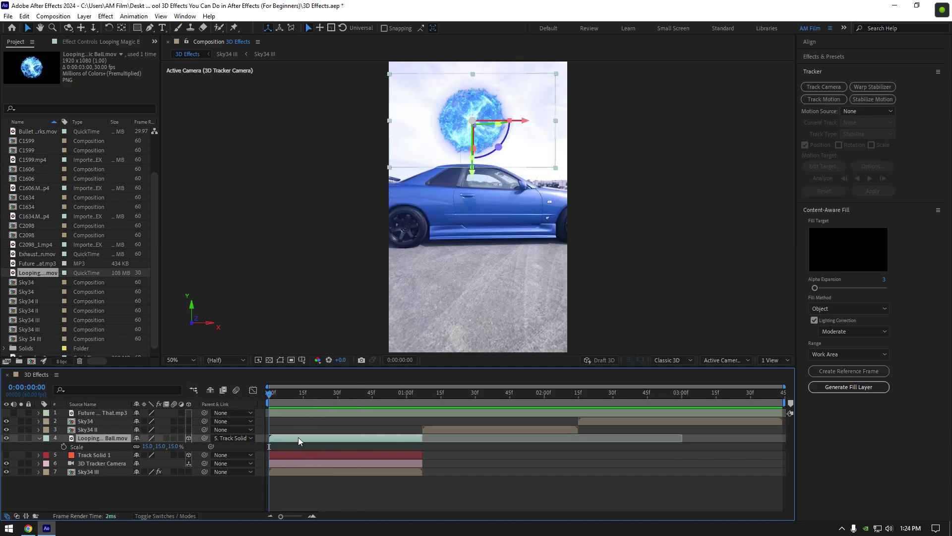
{"action": "key", "text": "ctrl+space"}
{"action": "type", "text": "deep"}
{"action": "key", "text": "Return"}
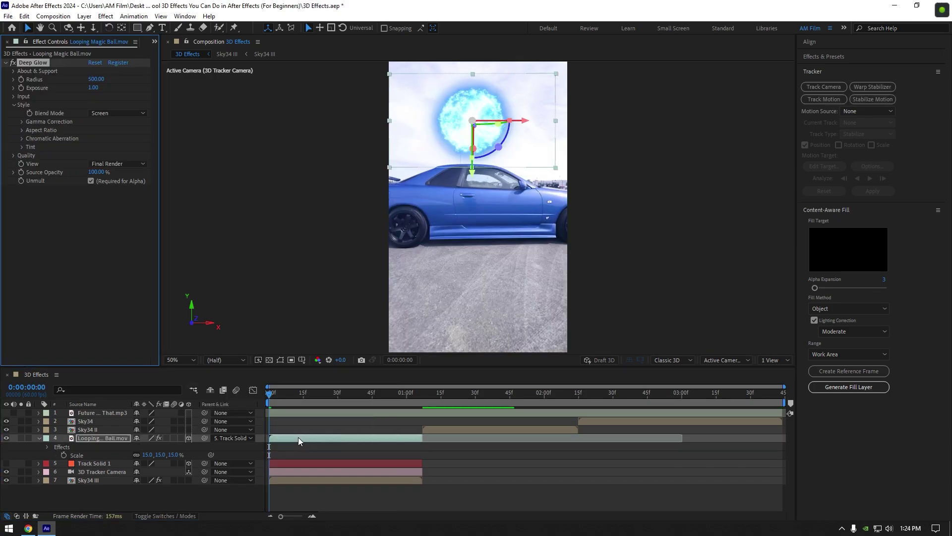
{"action": "left_click_drag", "start_coordinate": [93, 87], "coordinate": [72, 86]}
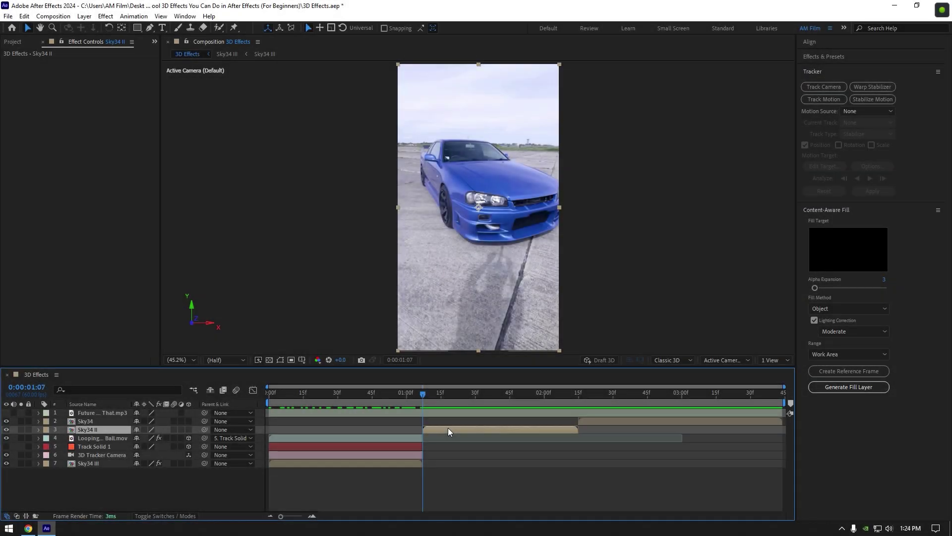
Step: Start a motion track on Sky34 II, placing Track Point 1 on the distant horizon structure beside the car with an enlarged search region
{"action": "left_click", "coordinate": [824, 100]}
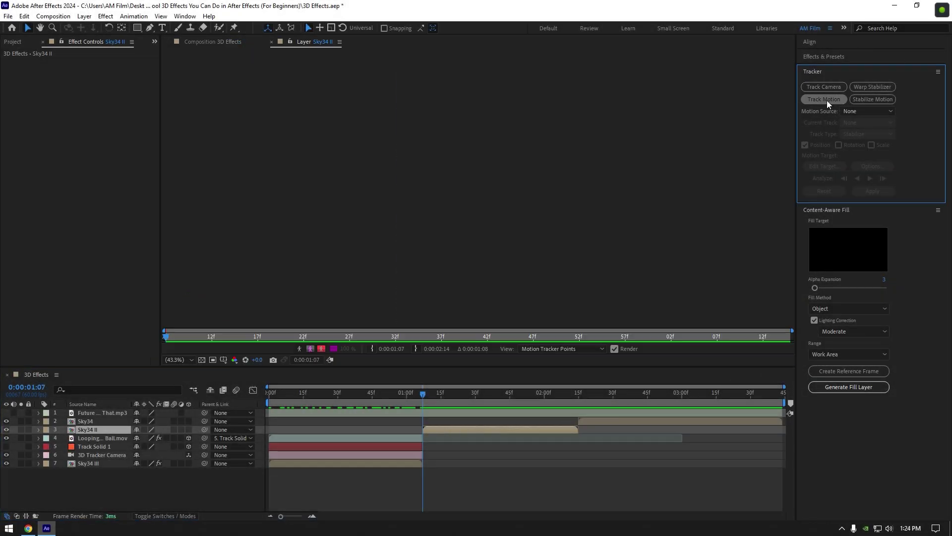
{"action": "scroll", "coordinate": [486, 201], "scroll_direction": "up", "scroll_amount": 5}
{"action": "left_click_drag", "start_coordinate": [486, 201], "coordinate": [715, 279]}
{"action": "scroll", "coordinate": [743, 287], "scroll_direction": "down", "scroll_amount": 2}
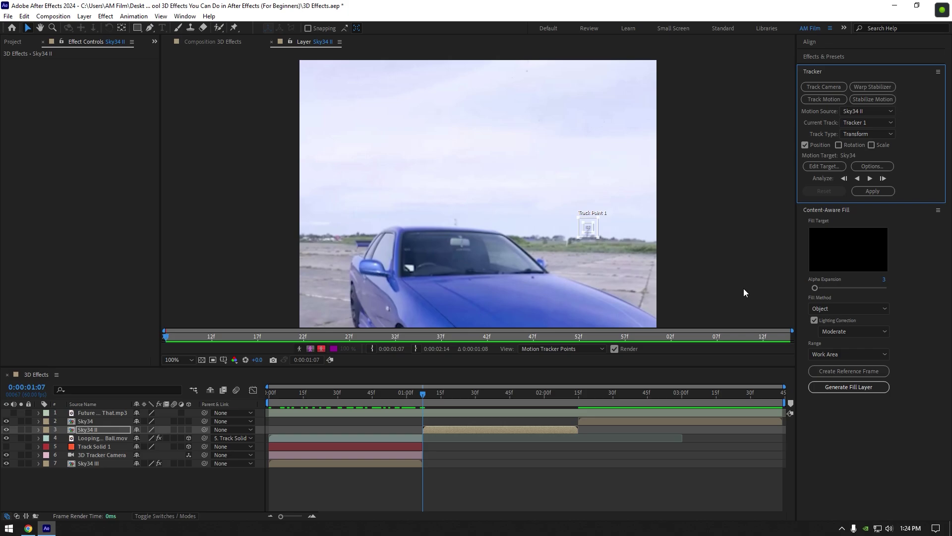
{"action": "left_click_drag", "start_coordinate": [599, 237], "coordinate": [621, 265]}
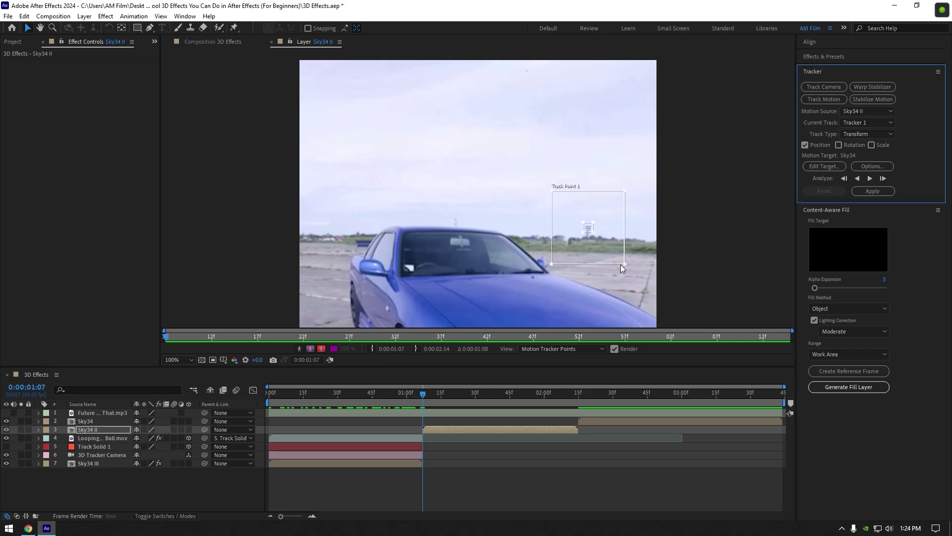
Step: Set the motion tracker's channel to RGB and analyze the Sky34 II clip forward
{"action": "left_click", "coordinate": [864, 166]}
{"action": "left_click", "coordinate": [423, 232]}
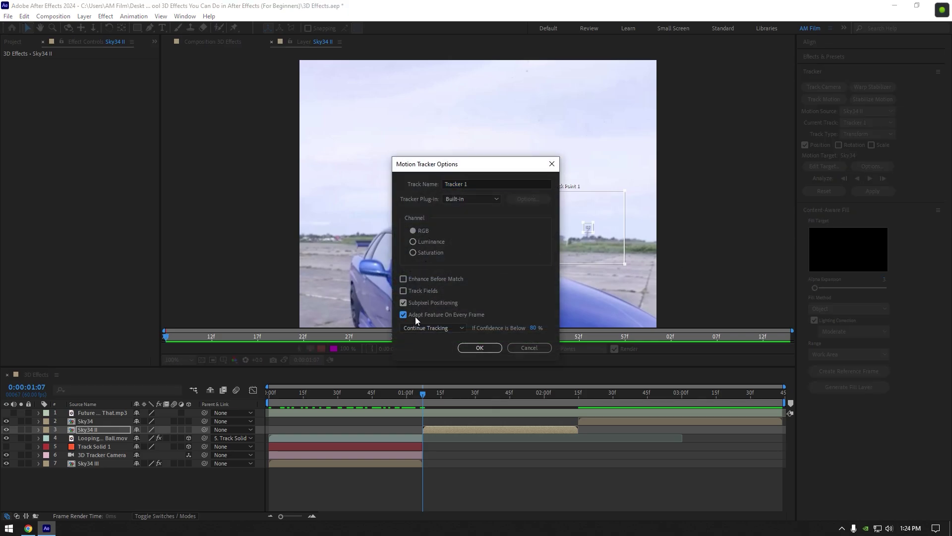
{"action": "left_click", "coordinate": [477, 347]}
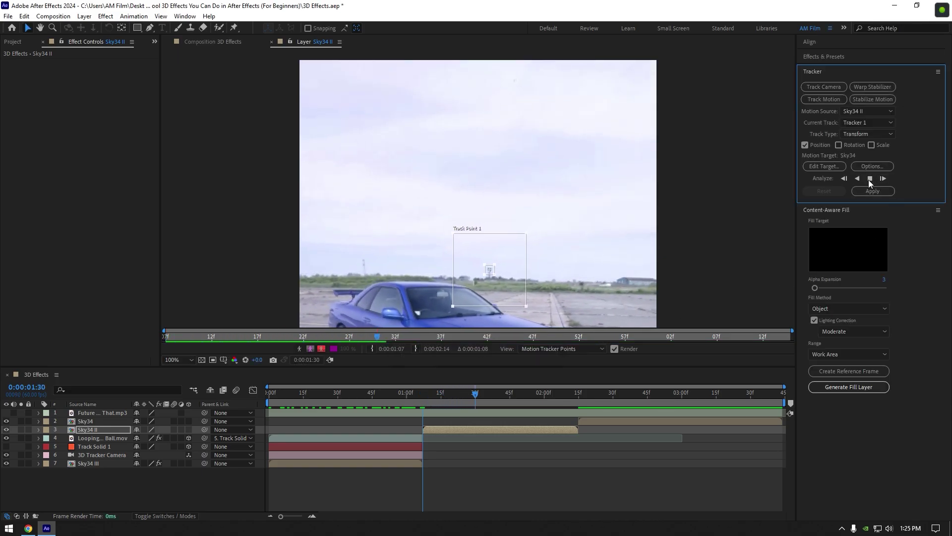
Step: Create a null object above Sky34 II and trim it to match that clip's start and end
{"action": "right_click", "coordinate": [111, 485]}
{"action": "mouse_move", "coordinate": [149, 361]}
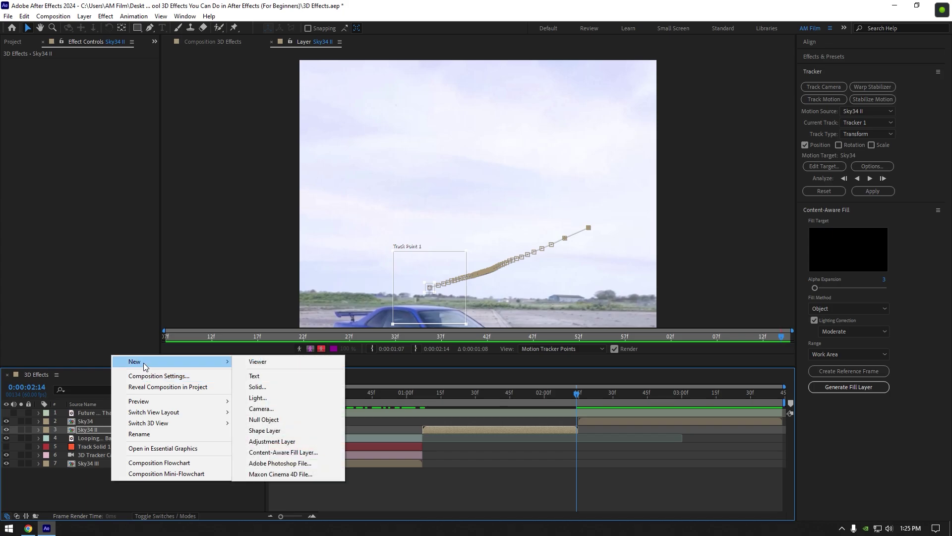
{"action": "left_click", "coordinate": [265, 420]}
{"action": "left_click_drag", "start_coordinate": [361, 442], "coordinate": [427, 443]}
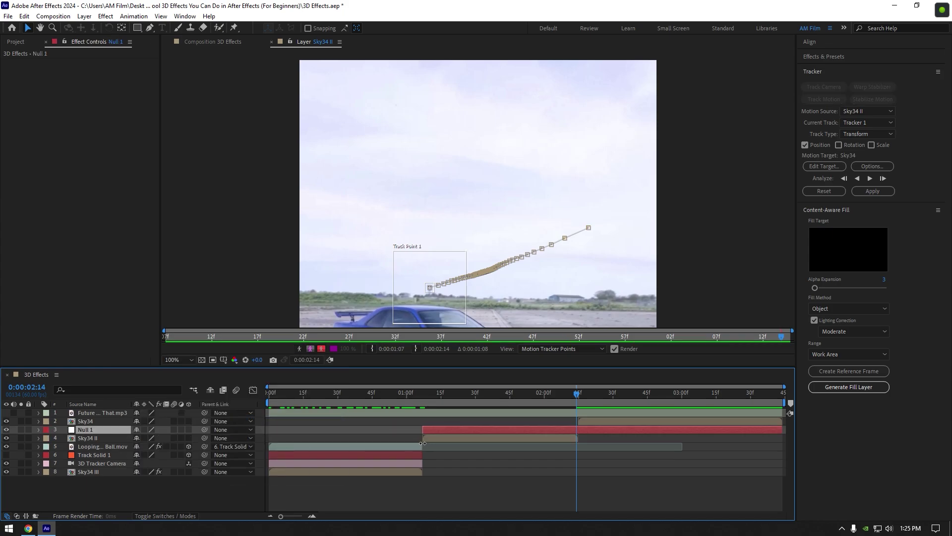
{"action": "left_click_drag", "start_coordinate": [782, 429], "coordinate": [593, 451]}
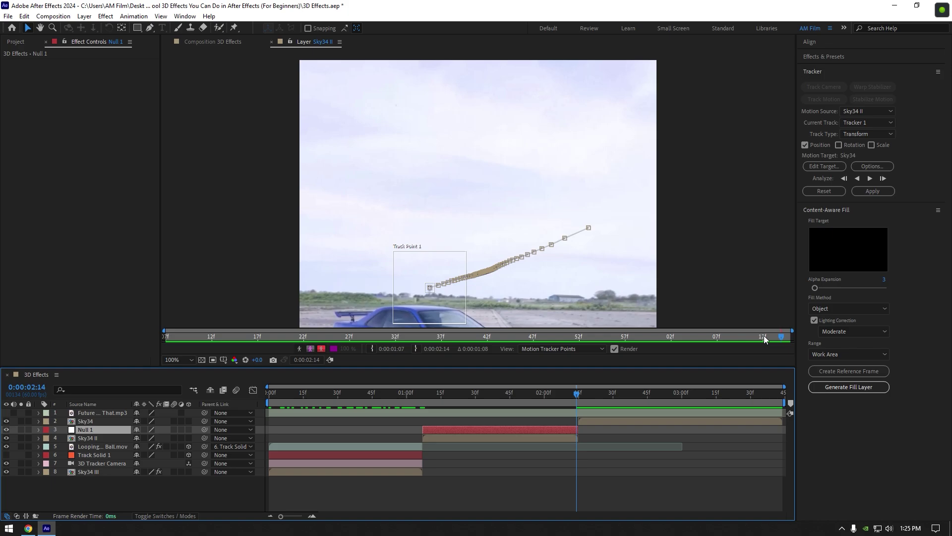
Step: Set Null 1 as the motion target and apply the tracking data in the X and Y dimensions
{"action": "left_click", "coordinate": [825, 166]}
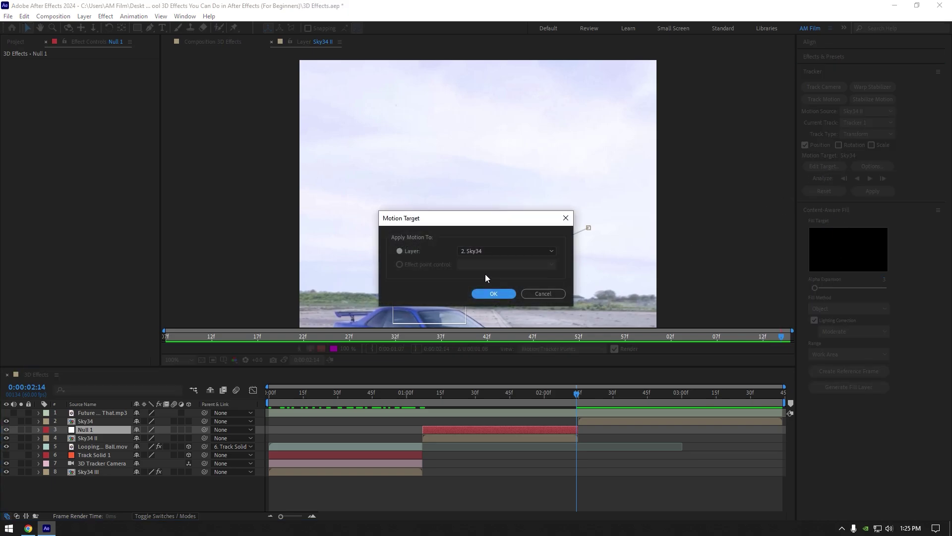
{"action": "left_click", "coordinate": [472, 250]}
{"action": "left_click", "coordinate": [478, 284]}
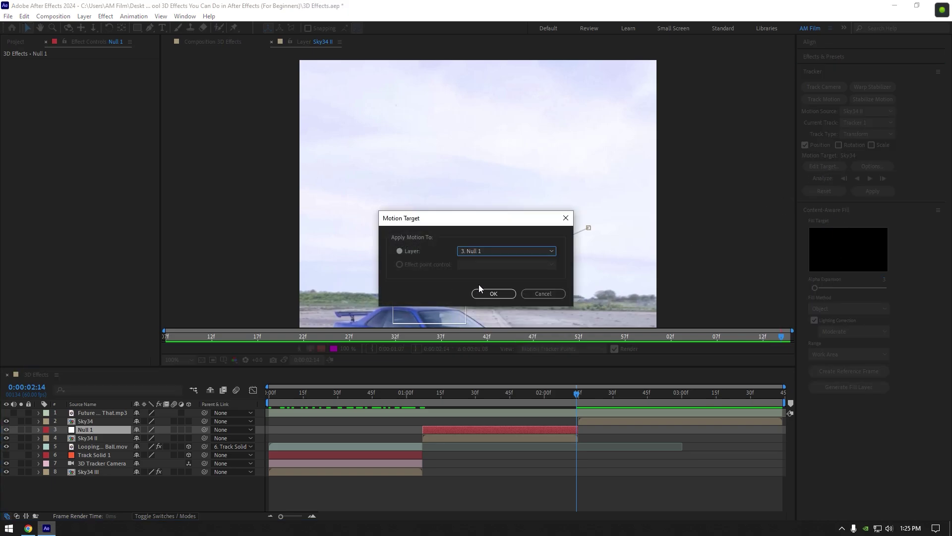
{"action": "left_click", "coordinate": [493, 293]}
{"action": "left_click", "coordinate": [877, 192]}
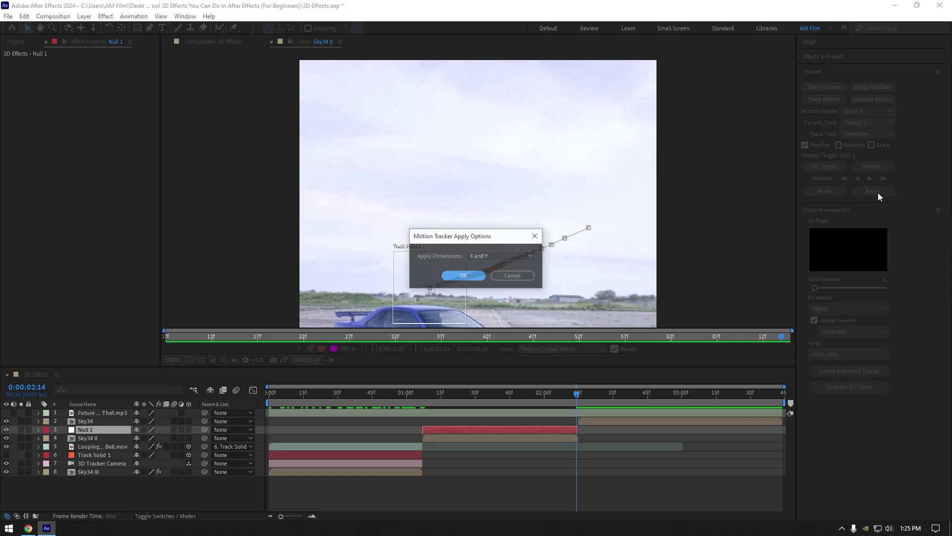
{"action": "left_click", "coordinate": [502, 256]}
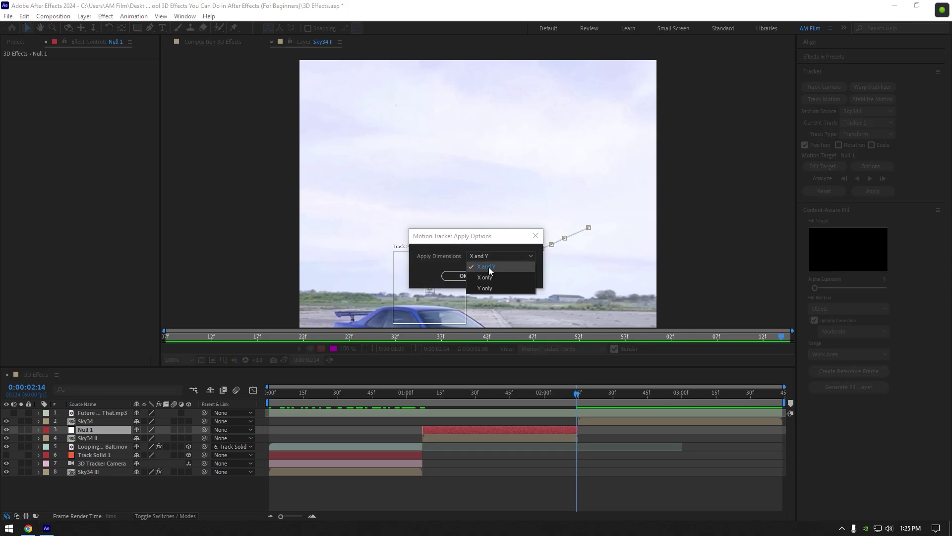
{"action": "left_click", "coordinate": [489, 267]}
{"action": "left_click", "coordinate": [463, 275]}
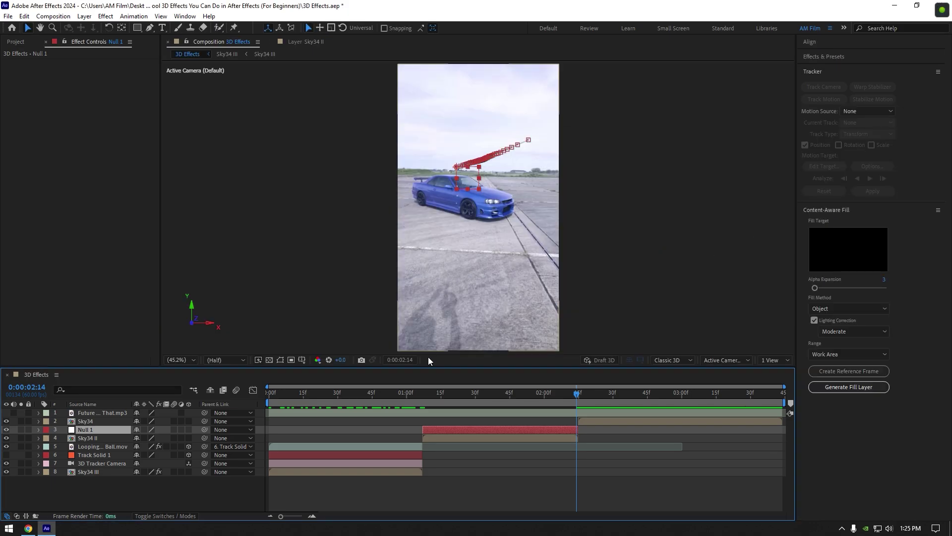
Step: Add the tornado clip above Null 1 starting at 0:00:01:07 and trim it to end with Sky34 II
{"action": "left_click_drag", "start_coordinate": [526, 395], "coordinate": [422, 393]}
{"action": "left_click", "coordinate": [7, 43]}
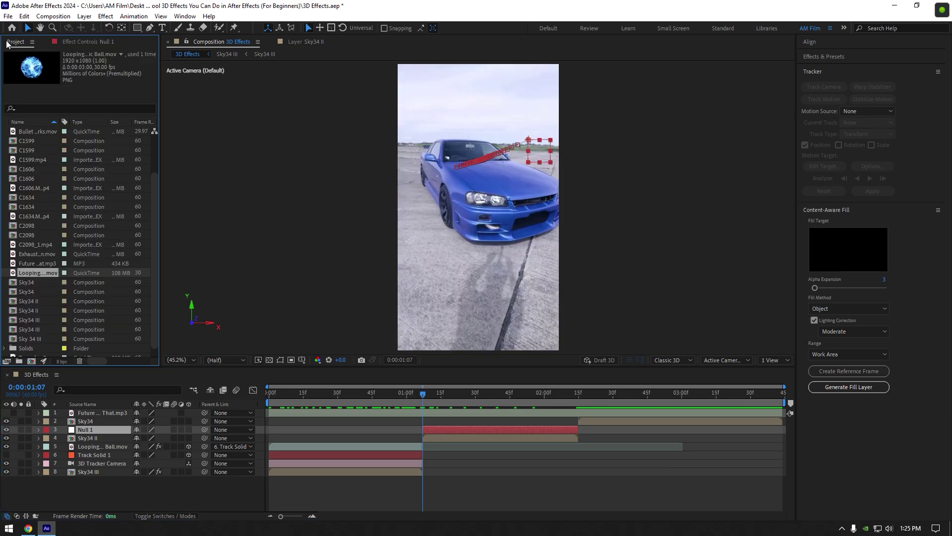
{"action": "scroll", "coordinate": [33, 254], "scroll_direction": "down", "scroll_amount": 1}
{"action": "left_click_drag", "start_coordinate": [27, 349], "coordinate": [432, 430]}
{"action": "left_click_drag", "start_coordinate": [573, 397], "coordinate": [422, 394]}
{"action": "key", "text": "ctrl+shift+d"}
{"action": "key", "text": "Delete"}
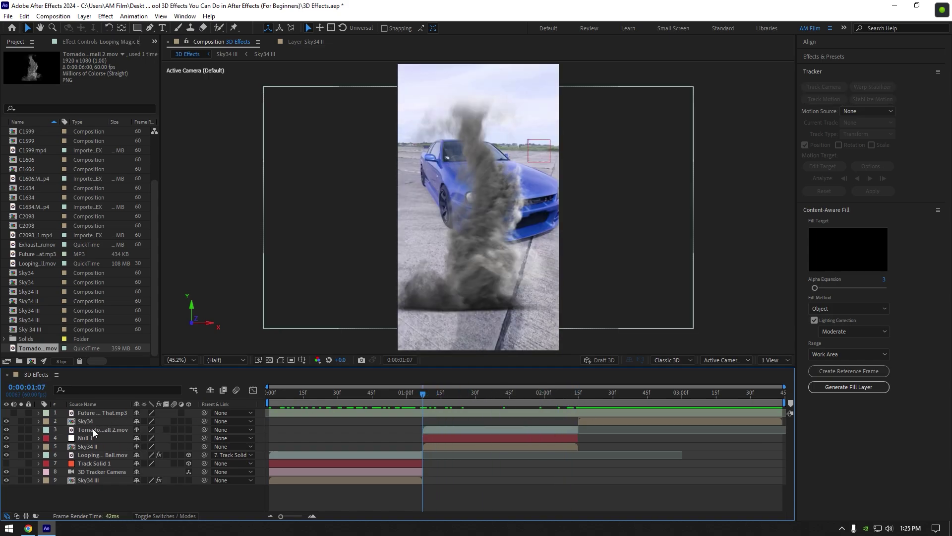
Step: Parent the tornado layer to Null 1 and move the tornado up to the horizon behind the car
{"action": "left_click", "coordinate": [94, 430]}
{"action": "left_click_drag", "start_coordinate": [203, 430], "coordinate": [91, 440]}
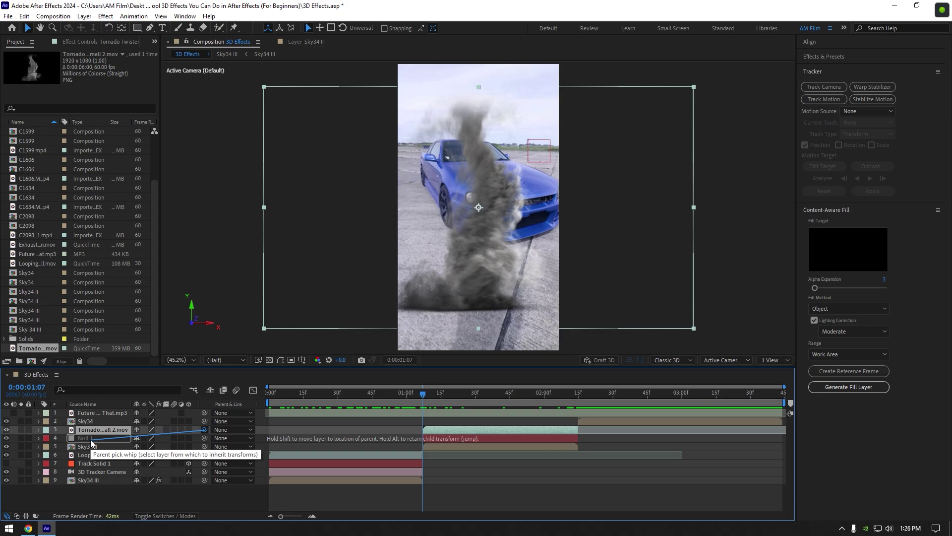
{"action": "left_click_drag", "start_coordinate": [426, 397], "coordinate": [459, 397]}
{"action": "left_click_drag", "start_coordinate": [435, 324], "coordinate": [502, 162]}
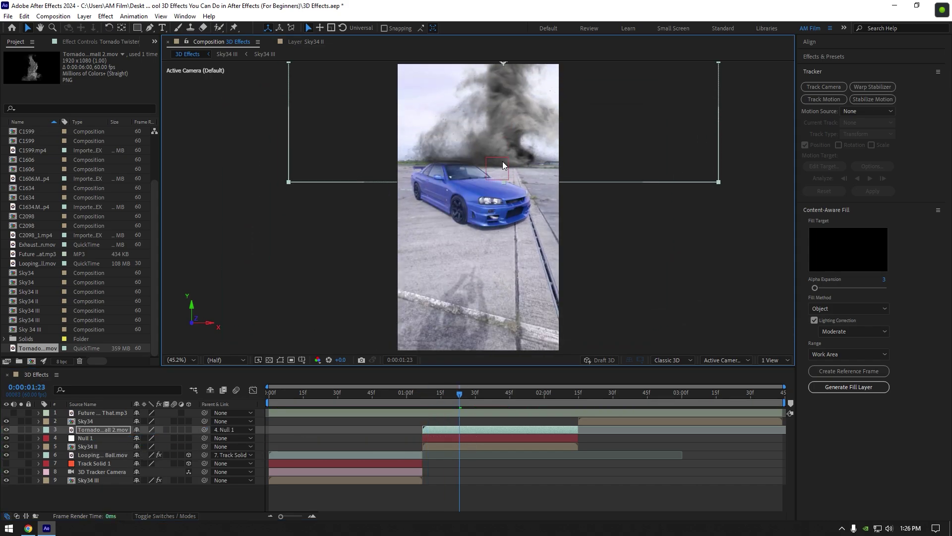
Step: Scale the tornado layer down to 76% and reposition it so its base sits on the horizon behind the car
{"action": "scroll", "coordinate": [502, 162], "scroll_direction": "down", "scroll_amount": 2}
{"action": "left_click", "coordinate": [123, 431]}
{"action": "key", "text": "s"}
{"action": "left_click_drag", "start_coordinate": [147, 438], "coordinate": [135, 437]}
{"action": "left_click_drag", "start_coordinate": [477, 160], "coordinate": [477, 174]}
{"action": "key", "text": "shift+slash"}
{"action": "left_click_drag", "start_coordinate": [491, 395], "coordinate": [424, 395]}
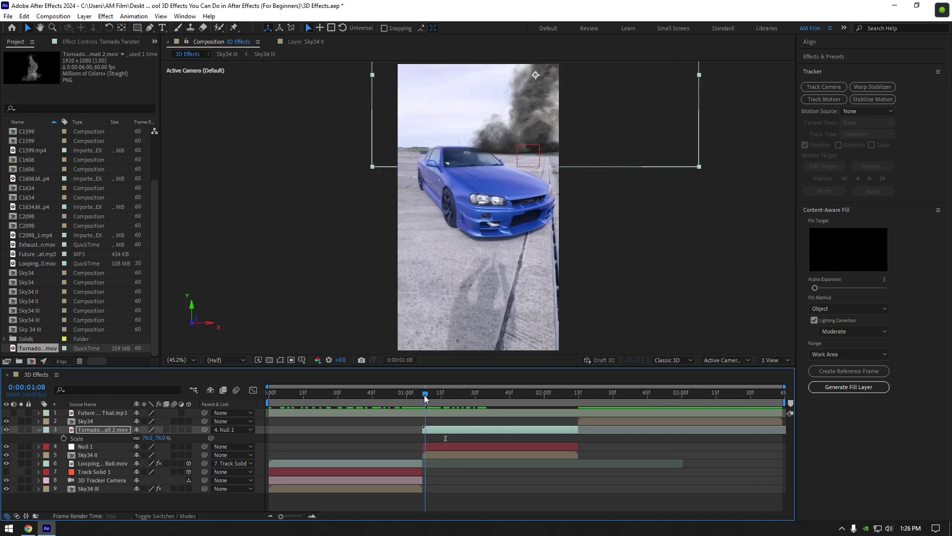
{"action": "key", "text": "s"}
Step: Cut out the car in the Sky34 II layer with the Roto Brush, check the mask across the clip, and freeze it
{"action": "left_click", "coordinate": [438, 449]}
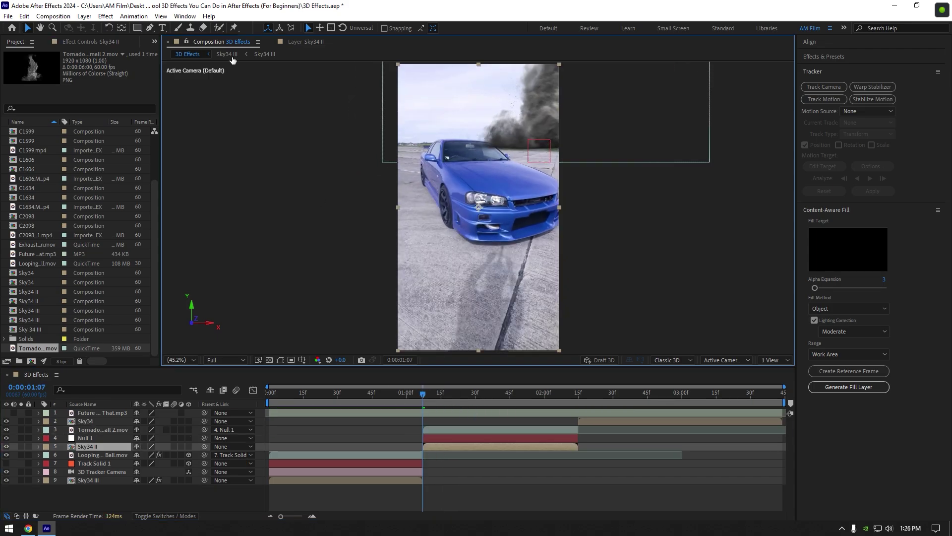
{"action": "left_click", "coordinate": [217, 29]}
{"action": "double_click", "coordinate": [436, 448]}
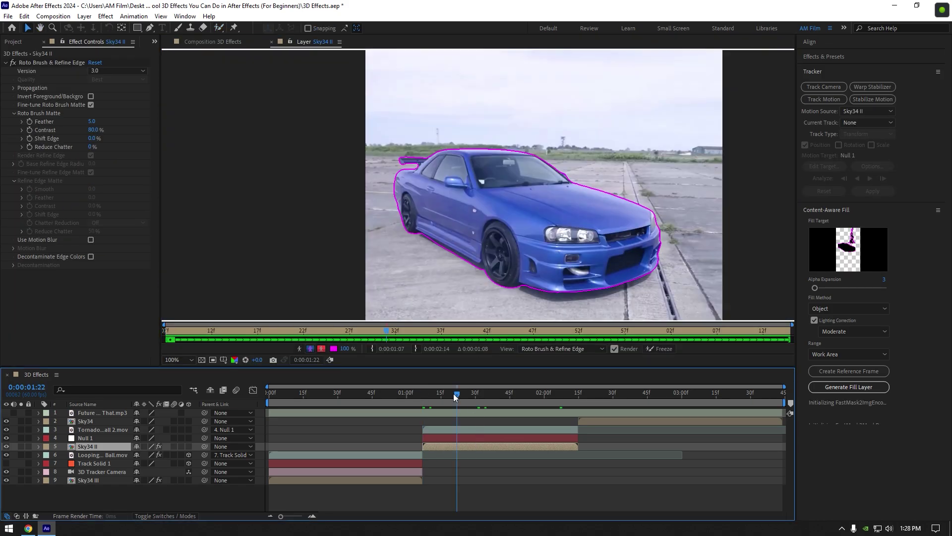
{"action": "left_click", "coordinate": [550, 397]}
{"action": "left_click_drag", "start_coordinate": [549, 396], "coordinate": [470, 400]}
{"action": "left_click", "coordinate": [651, 352]}
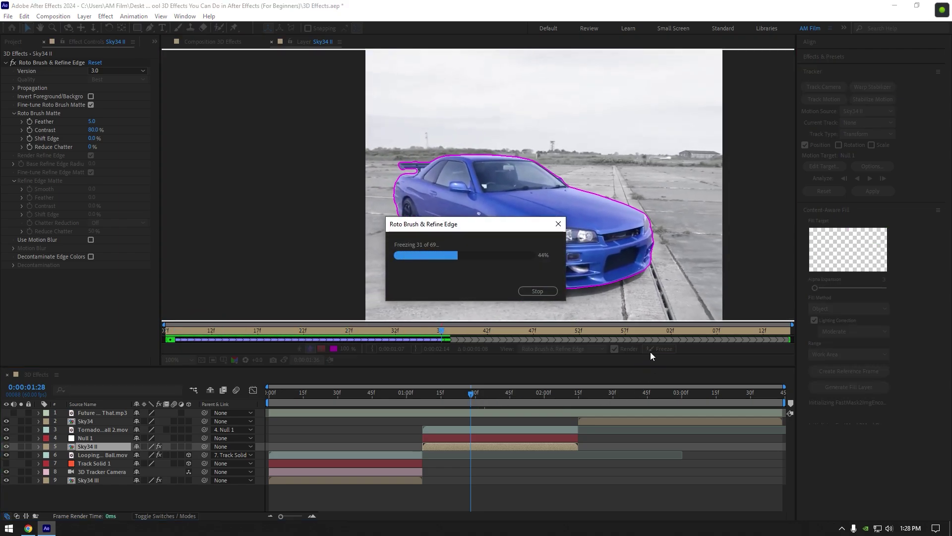
{"action": "left_click", "coordinate": [209, 43]}
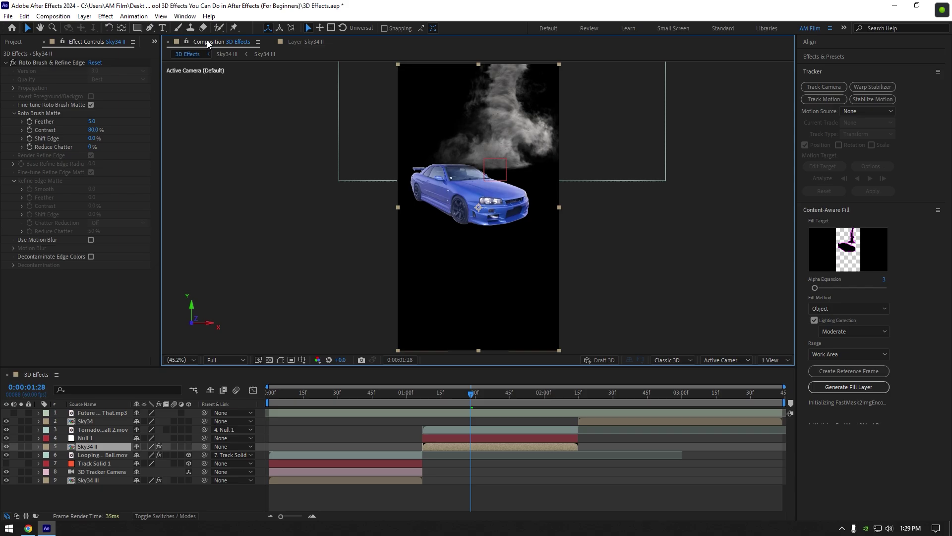
Step: Set the Roto Brush matte feather on Sky34 II to 10
{"action": "left_click", "coordinate": [91, 122]}
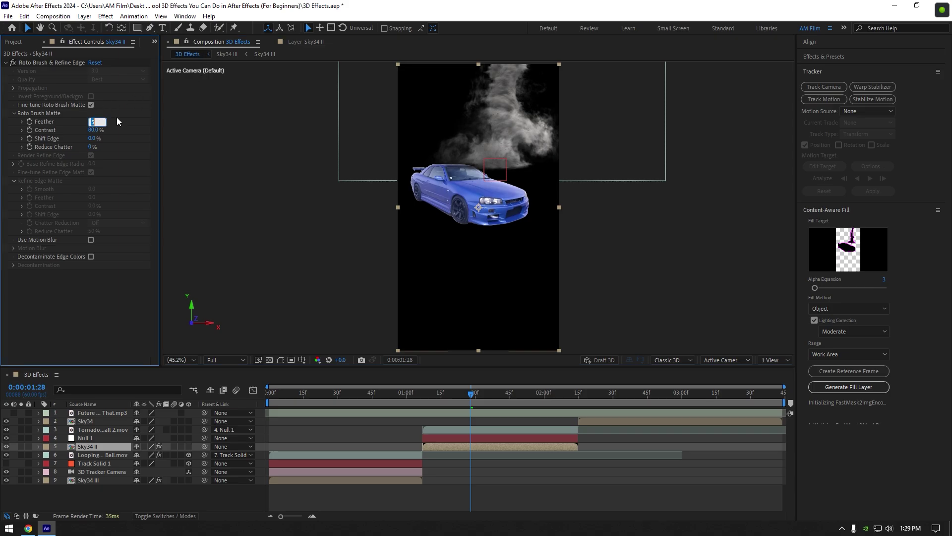
{"action": "type", "text": "10"}
{"action": "key", "text": "Return"}
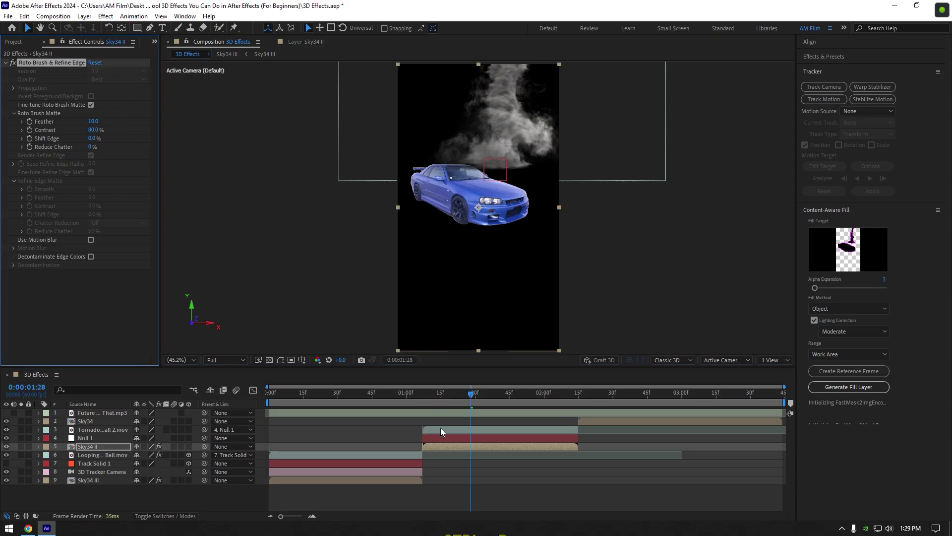
Step: Duplicate the Sky34 II layer and delete the Roto Brush & Refine Edge effect from the lower copy
{"action": "key", "text": "ctrl+d"}
{"action": "left_click", "coordinate": [448, 446]}
{"action": "key", "text": "ctrl+d"}
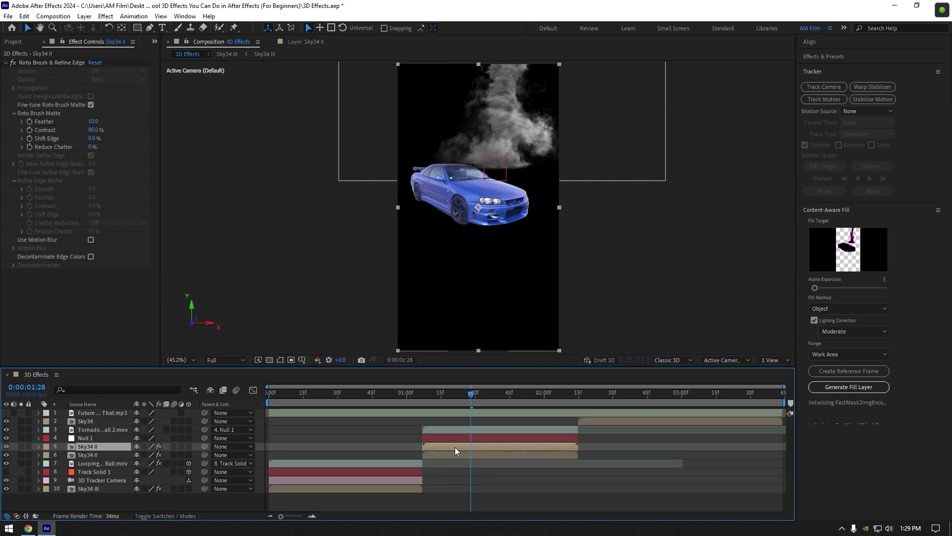
{"action": "left_click", "coordinate": [96, 455]}
{"action": "left_click", "coordinate": [47, 63]}
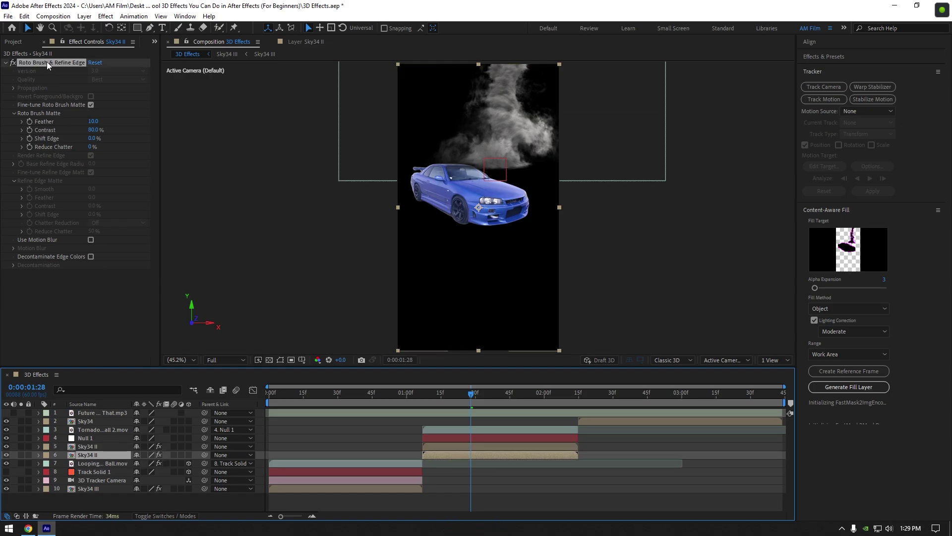
{"action": "key", "text": "Delete"}
Step: Move the rotoscoped Sky34 II copy above the tornado layer and rename it "Car only"
{"action": "left_click", "coordinate": [439, 446]}
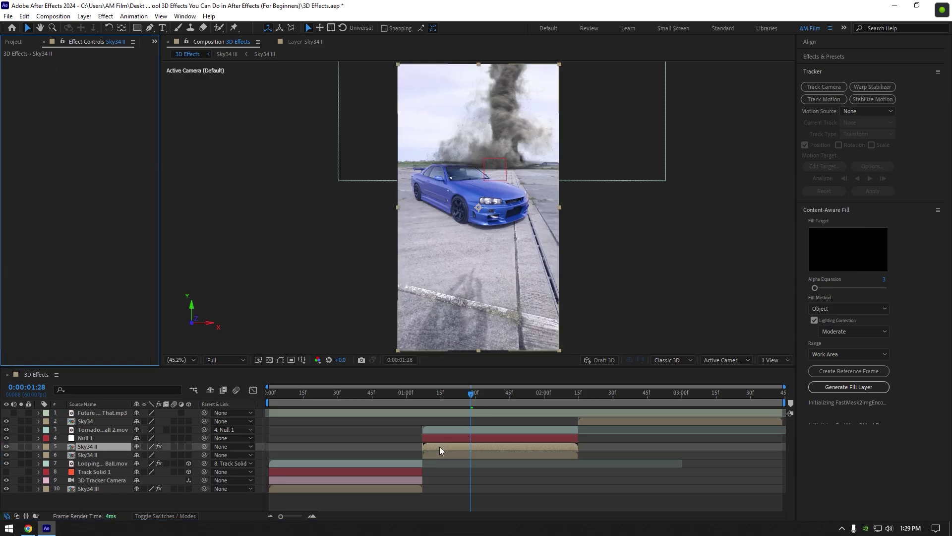
{"action": "left_click_drag", "start_coordinate": [90, 433], "coordinate": [90, 428]}
{"action": "right_click", "coordinate": [90, 429]}
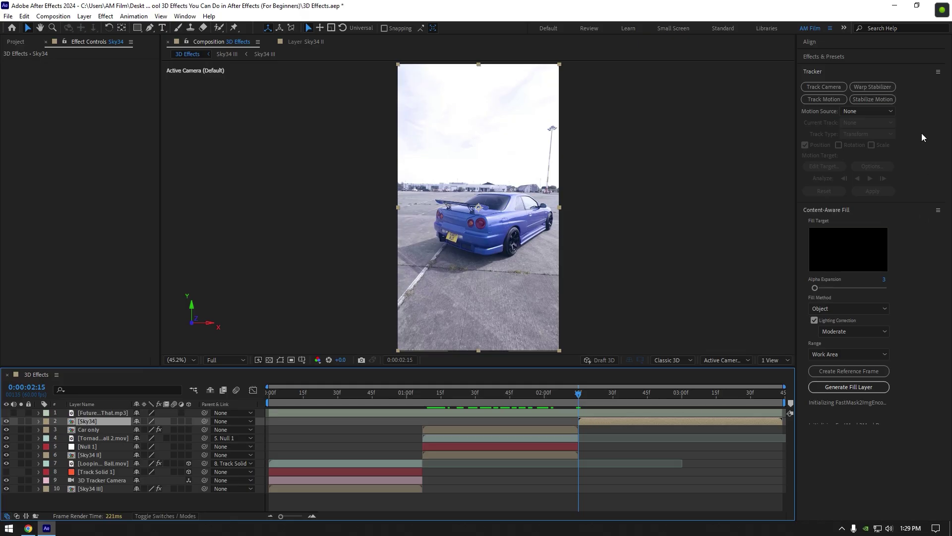
Step: Camera-track the Sky34 clip and create a solid and camera from the track points near the car's exhaust
{"action": "left_click", "coordinate": [823, 85]}
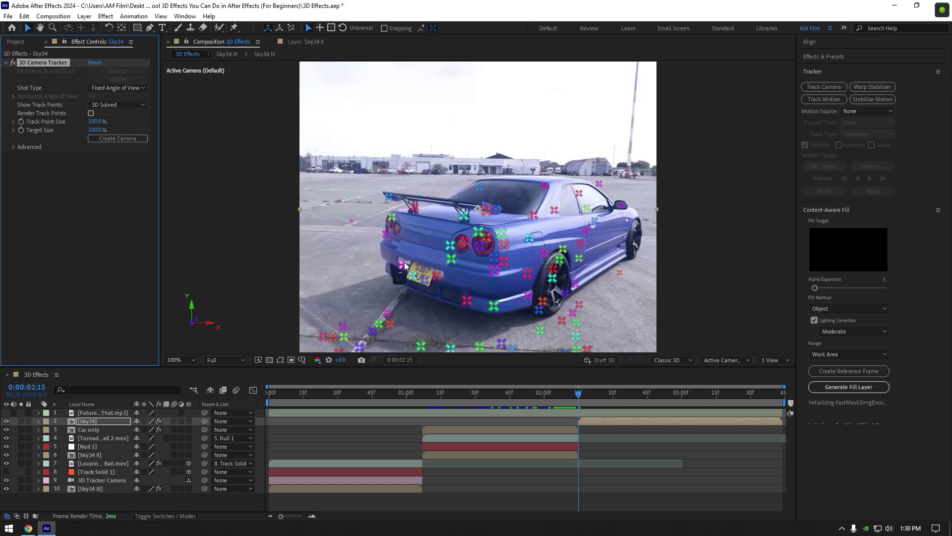
{"action": "mouse_move", "coordinate": [402, 261]}
{"action": "left_mouse_down"}
{"action": "mouse_move", "coordinate": [430, 273]}
{"action": "mouse_move", "coordinate": [411, 278]}
{"action": "mouse_move", "coordinate": [396, 261]}
{"action": "left_mouse_up"}
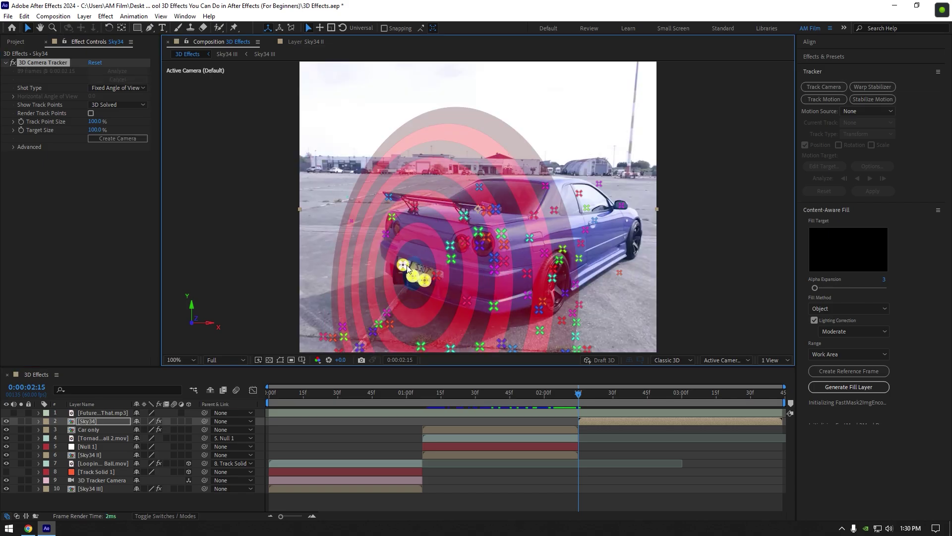
{"action": "right_click", "coordinate": [408, 268]}
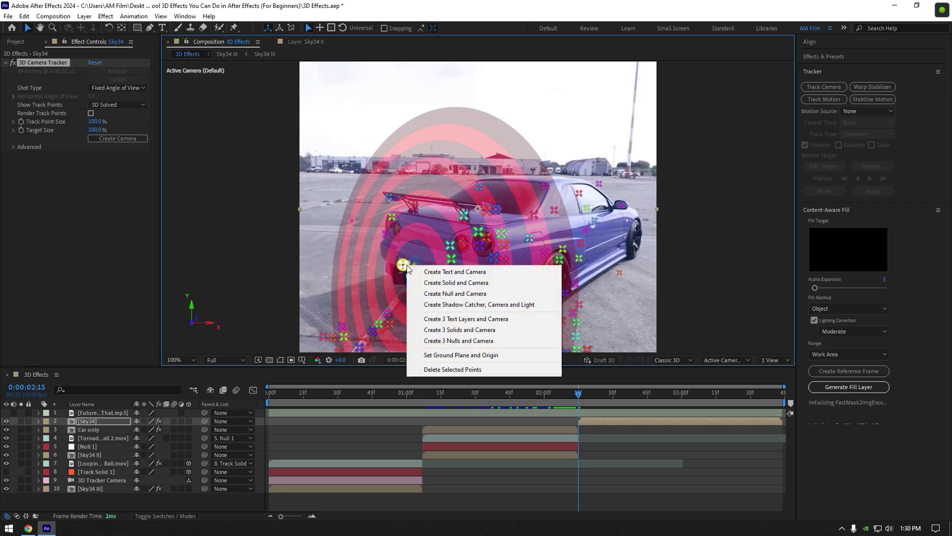
{"action": "left_click", "coordinate": [462, 283]}
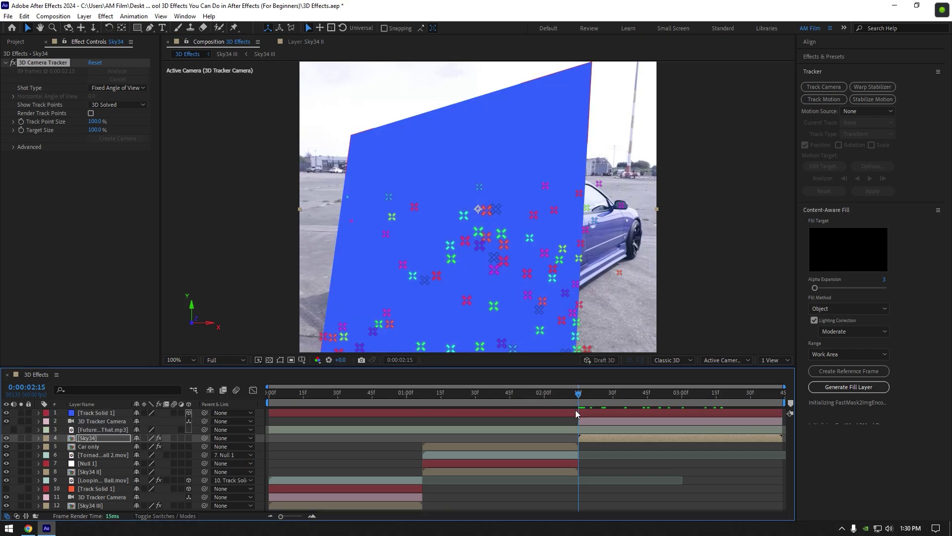
Step: Trim the new Track Solid 1 to start at 0:00:02:15 with the Sky34 clip and hide it
{"action": "left_click", "coordinate": [575, 411]}
{"action": "key", "text": "ctrl+shift+d"}
{"action": "left_click", "coordinate": [570, 420]}
{"action": "key", "text": "Delete"}
{"action": "left_click", "coordinate": [591, 413]}
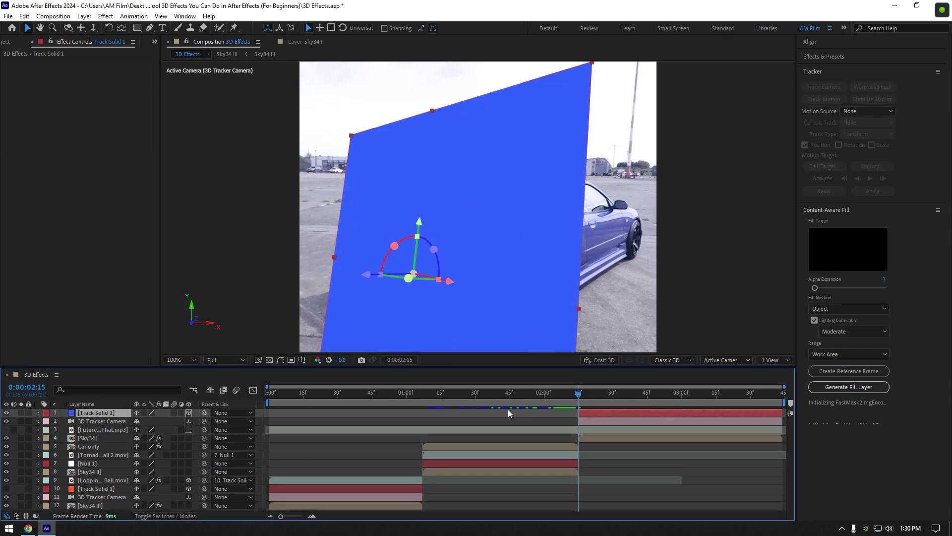
{"action": "left_click", "coordinate": [6, 413]}
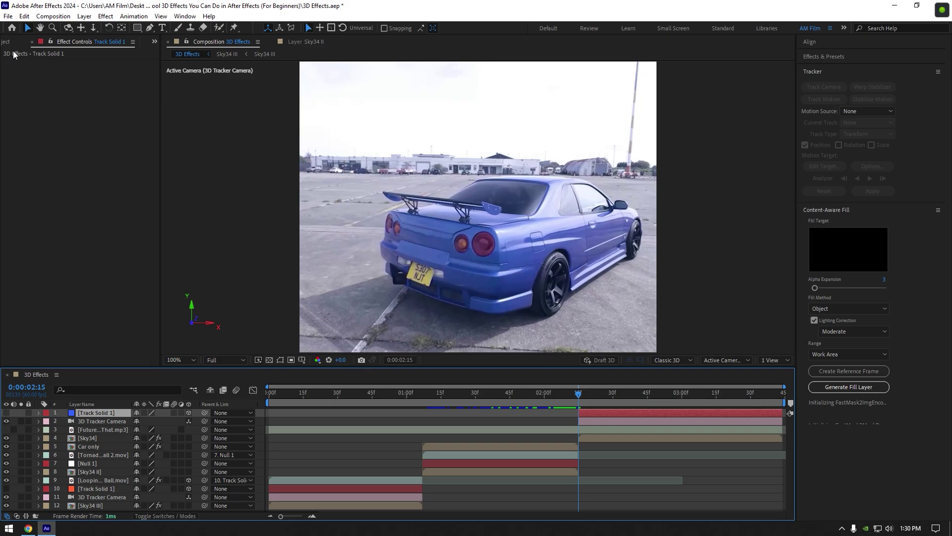
Step: Add the exhaust explosion clip above Track Solid 1, starting at 0:00:02:15
{"action": "left_click", "coordinate": [7, 42]}
{"action": "scroll", "coordinate": [29, 297], "scroll_direction": "up", "scroll_amount": 3}
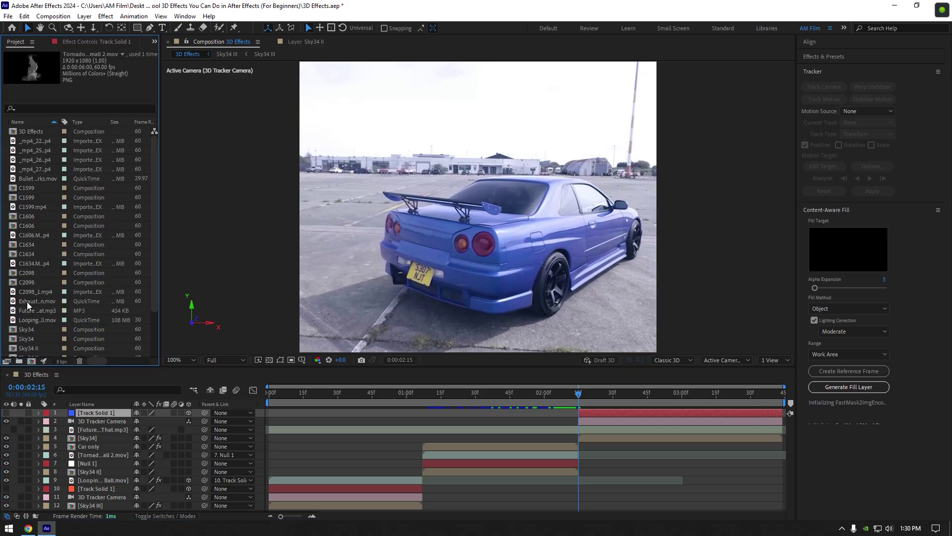
{"action": "left_click_drag", "start_coordinate": [26, 302], "coordinate": [596, 396]}
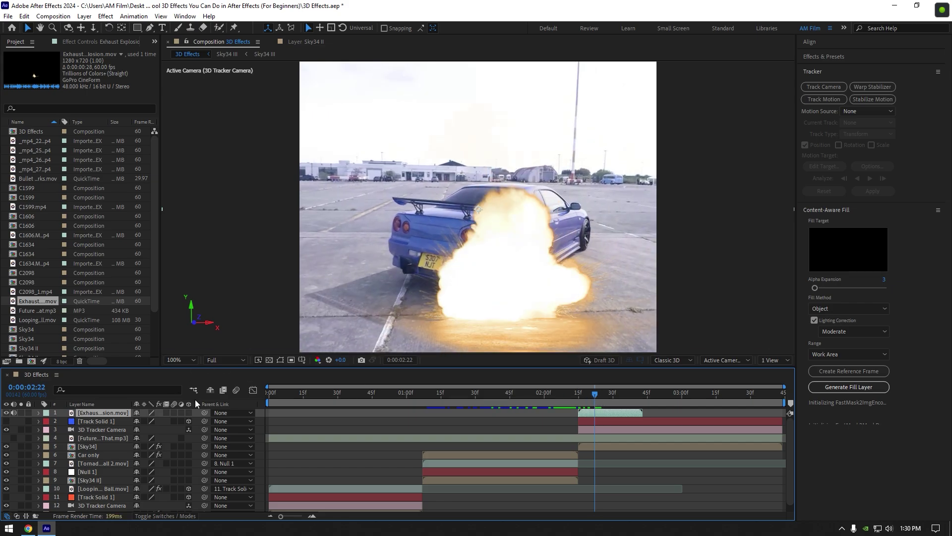
Step: Parent the exhaust explosion to the new Track Solid 1, make it a 3D layer, and move it to the car's rear
{"action": "left_click_drag", "start_coordinate": [204, 412], "coordinate": [94, 419]}
{"action": "left_click", "coordinate": [188, 412]}
{"action": "left_click_drag", "start_coordinate": [496, 211], "coordinate": [409, 212]}
{"action": "left_click_drag", "start_coordinate": [390, 182], "coordinate": [369, 228]}
{"action": "left_click_drag", "start_coordinate": [595, 393], "coordinate": [597, 393]}
{"action": "left_click_drag", "start_coordinate": [369, 219], "coordinate": [372, 238]}
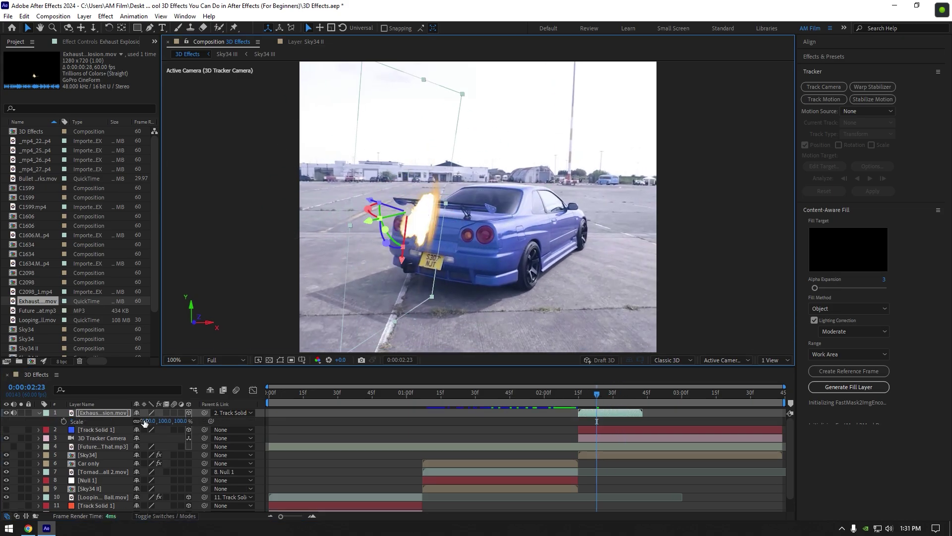
Step: Scale the exhaust explosion down to 43%, align the flame with the exhaust pipe, and check the tracking across the clip
{"action": "left_click_drag", "start_coordinate": [144, 421], "coordinate": [117, 421]}
{"action": "left_click_drag", "start_coordinate": [402, 260], "coordinate": [373, 211]}
{"action": "scroll", "coordinate": [403, 313], "scroll_direction": "up", "scroll_amount": 1}
{"action": "left_click_drag", "start_coordinate": [401, 273], "coordinate": [401, 293]}
{"action": "mouse_move", "coordinate": [597, 394]}
{"action": "left_mouse_down"}
{"action": "mouse_move", "coordinate": [612, 394]}
{"action": "mouse_move", "coordinate": [585, 394]}
{"action": "left_mouse_up"}
{"action": "left_click_drag", "start_coordinate": [365, 268], "coordinate": [357, 272]}
{"action": "scroll", "coordinate": [357, 273], "scroll_direction": "down", "scroll_amount": 1}
{"action": "left_click", "coordinate": [588, 438]}
{"action": "left_click_drag", "start_coordinate": [585, 396], "coordinate": [617, 394]}
{"action": "left_click", "coordinate": [568, 395]}
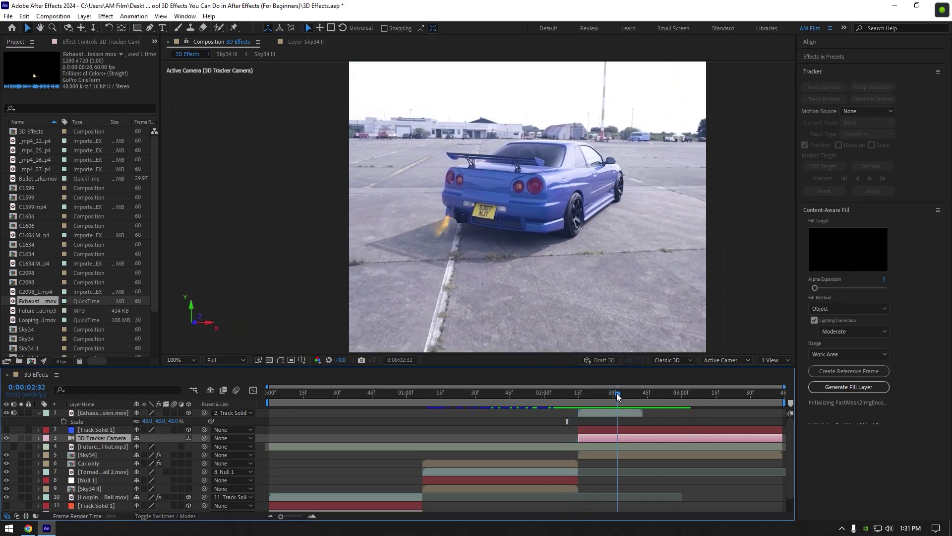